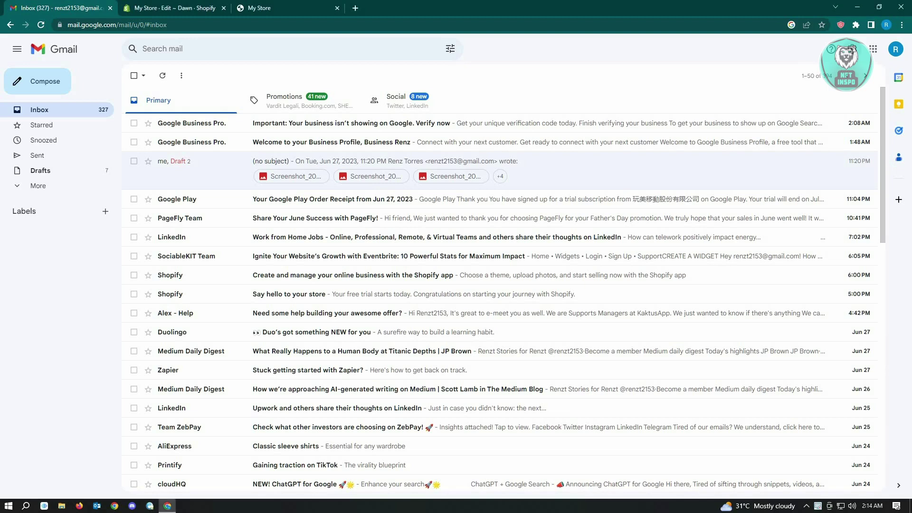
In General settings, set Undo Send's cancellation period to 30 seconds and save changes
{"action": "left_click", "coordinate": [852, 48]}
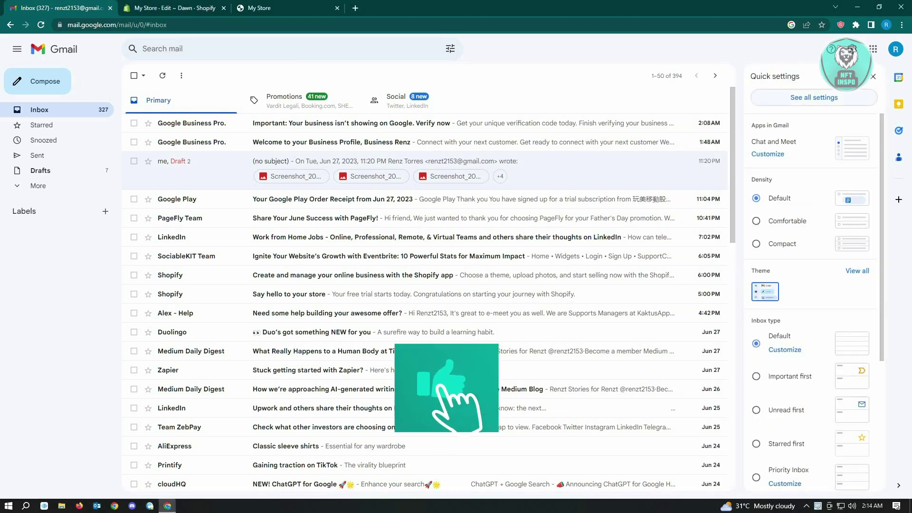
{"action": "left_click", "coordinate": [814, 97]}
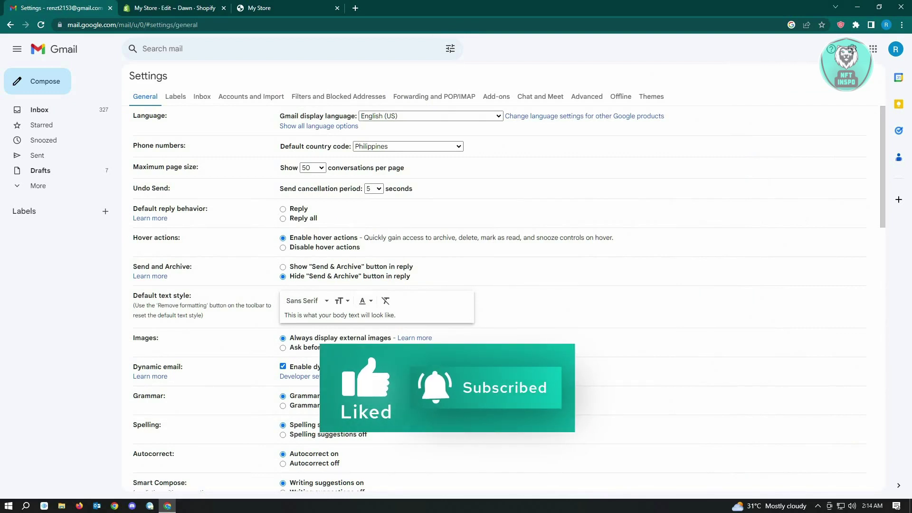
{"action": "left_click_drag", "start_coordinate": [133, 188], "coordinate": [171, 188]}
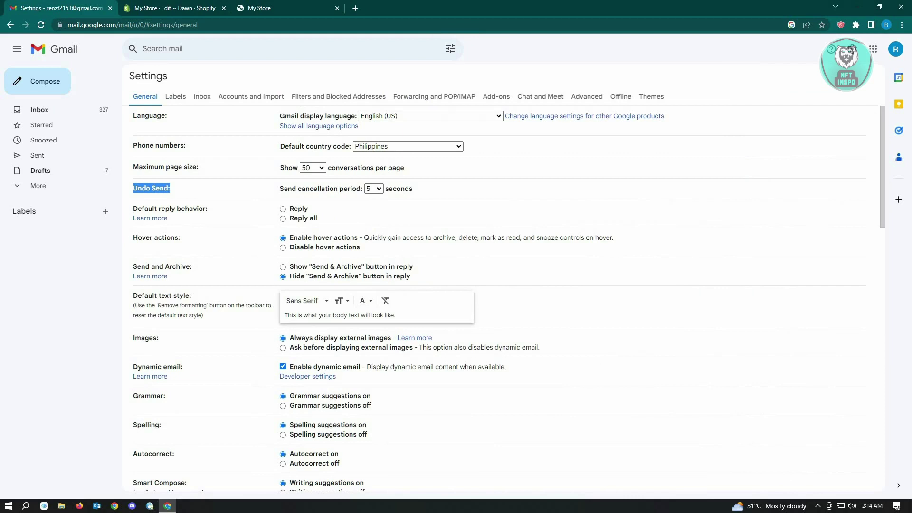
{"action": "left_click_drag", "start_coordinate": [285, 188], "coordinate": [412, 188]}
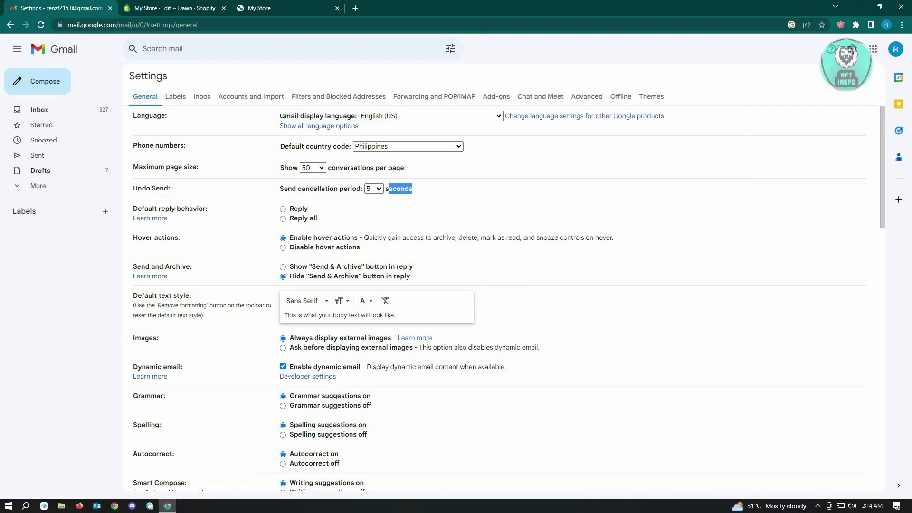
{"action": "left_click", "coordinate": [374, 188]}
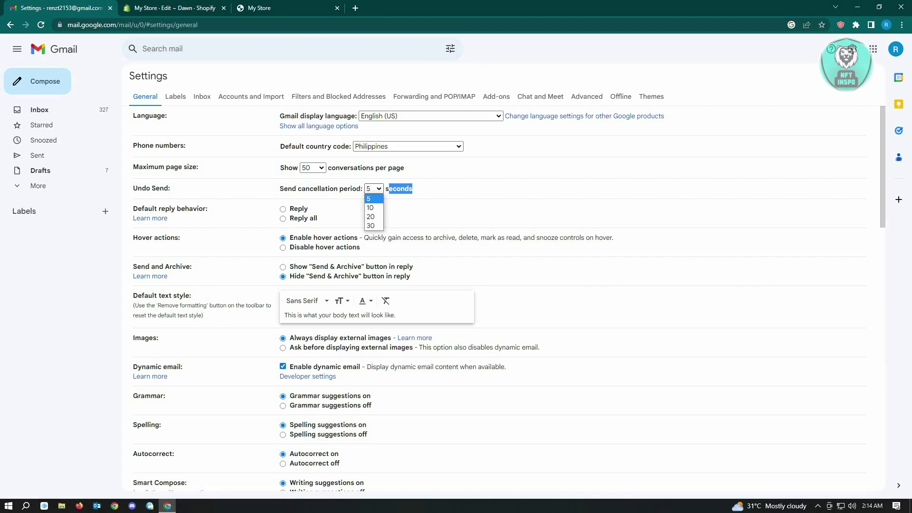
{"action": "left_click", "coordinate": [373, 227]}
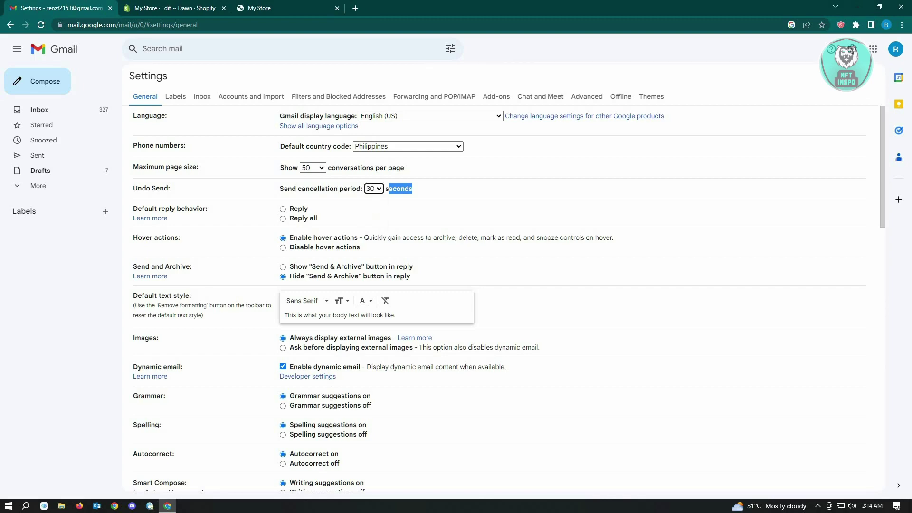
{"action": "scroll", "coordinate": [456, 285], "scroll_direction": "down", "scroll_amount": 10}
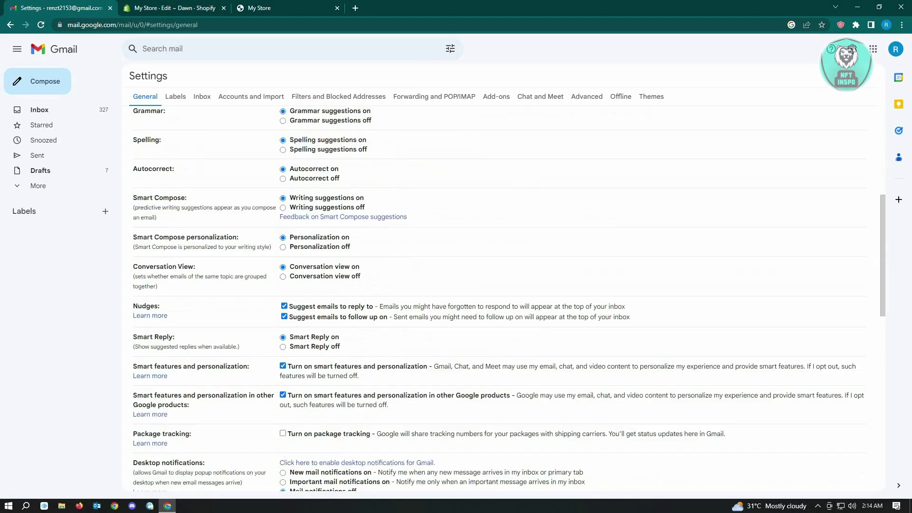
{"action": "scroll", "coordinate": [456, 285], "scroll_direction": "down", "scroll_amount": 10}
{"action": "scroll", "coordinate": [456, 286], "scroll_direction": "down", "scroll_amount": 5}
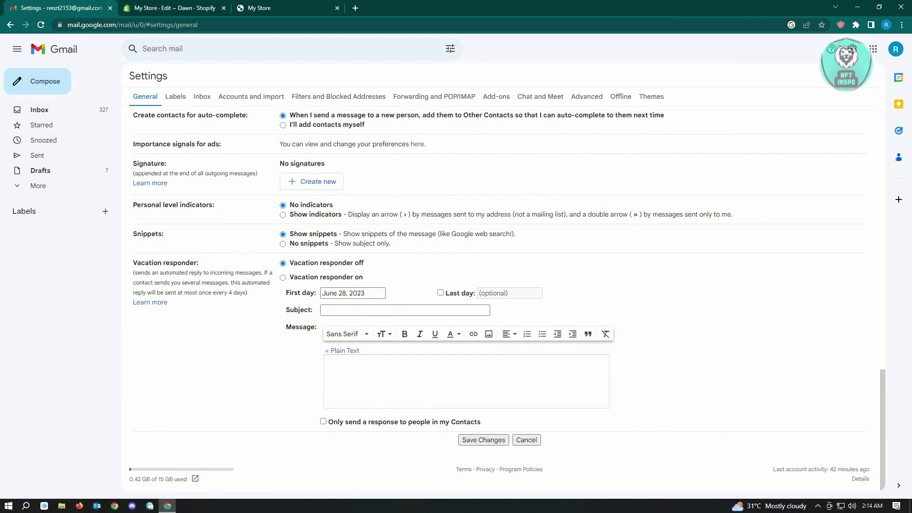
{"action": "left_click", "coordinate": [483, 440]}
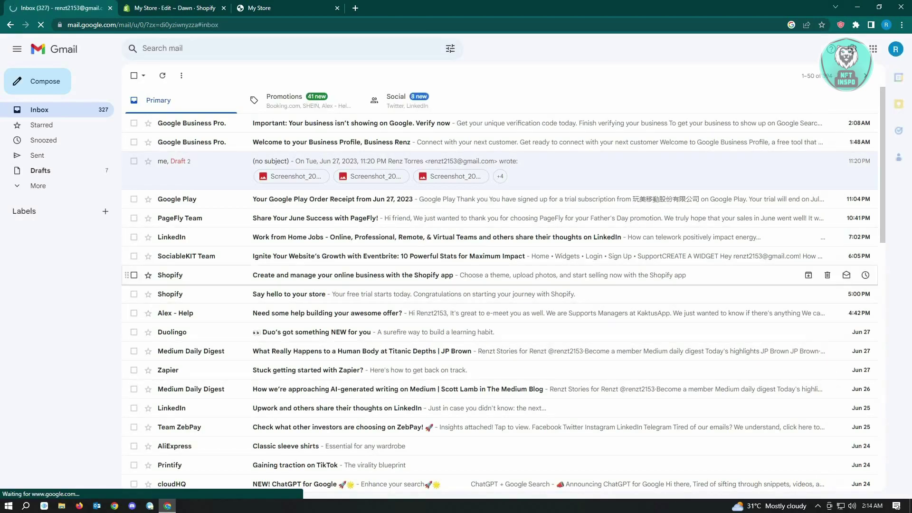
Compose a new email to the suggested contact with the subject 'test'
{"action": "left_click", "coordinate": [40, 81]}
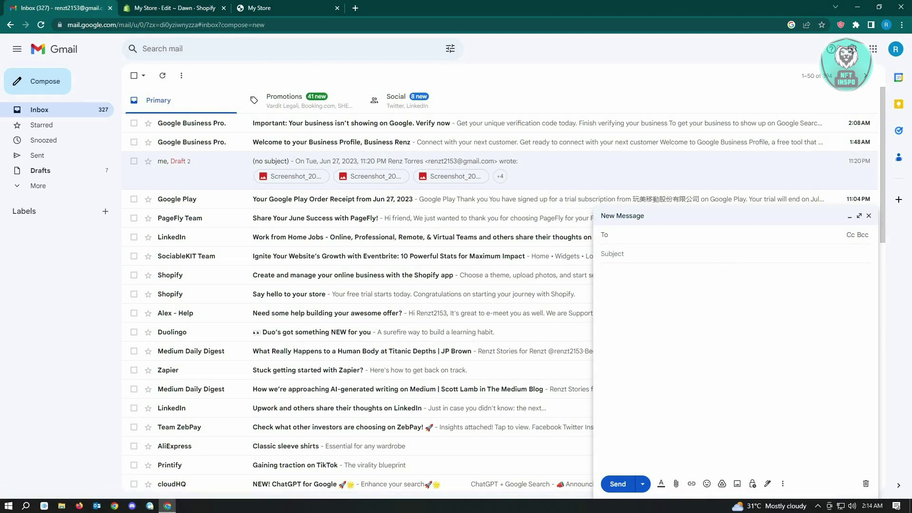
{"action": "type", "text": "ren"}
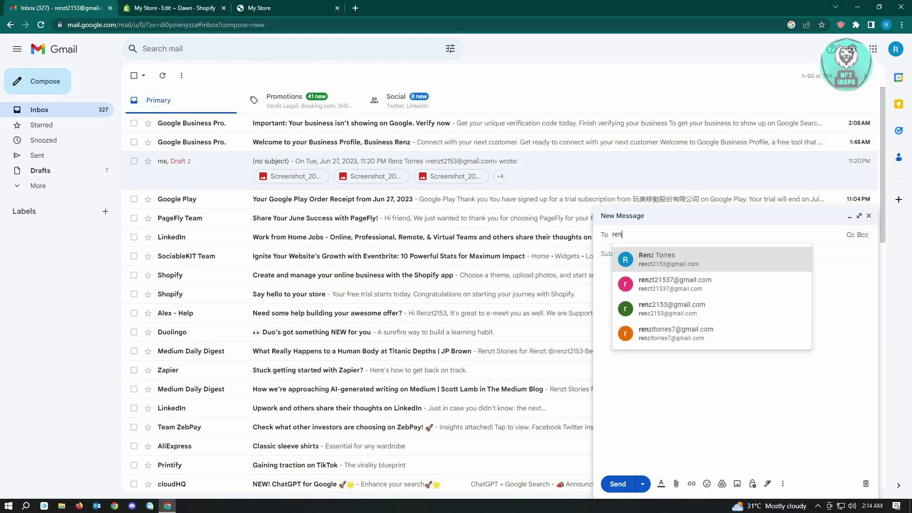
{"action": "key", "text": "Return"}
{"action": "key", "text": "Tab"}
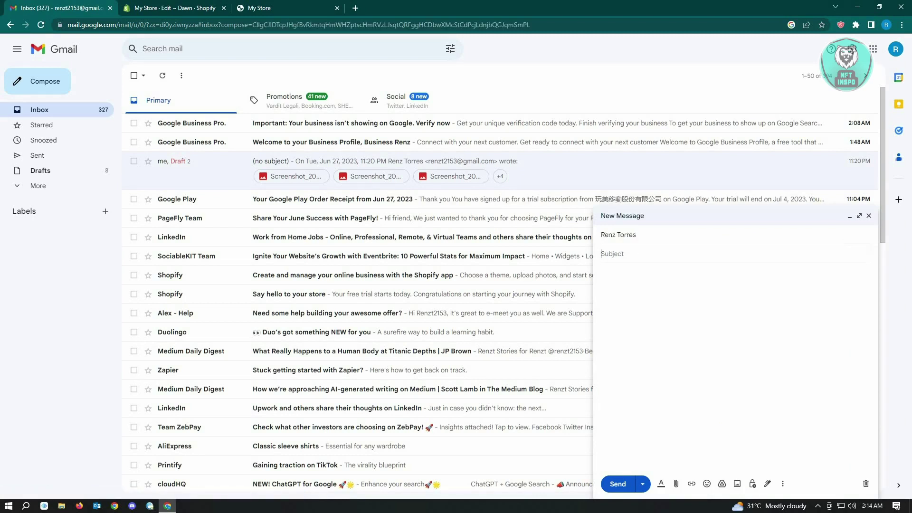
{"action": "type", "text": "test"}
{"action": "left_click", "coordinate": [641, 299]}
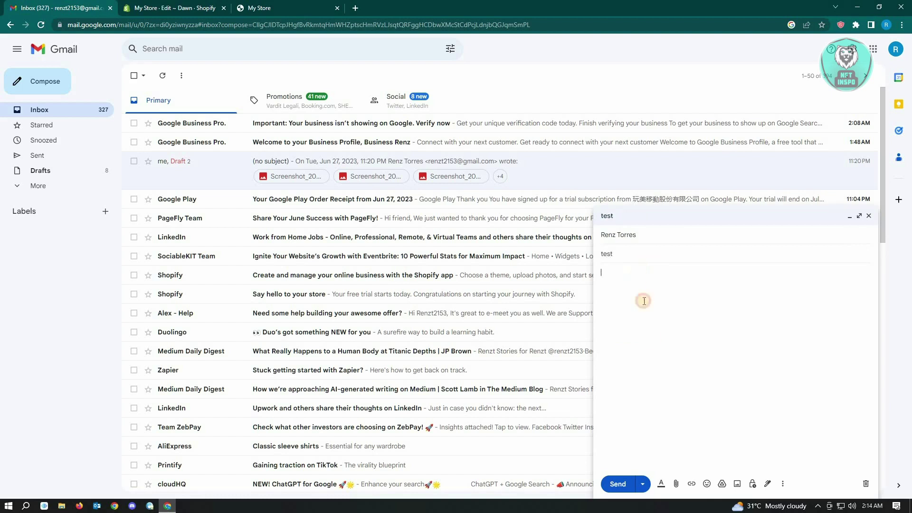
{"action": "type", "text": "test"}
Send the test message, then undo it from the 'Message sent' notification
{"action": "left_click", "coordinate": [617, 484]}
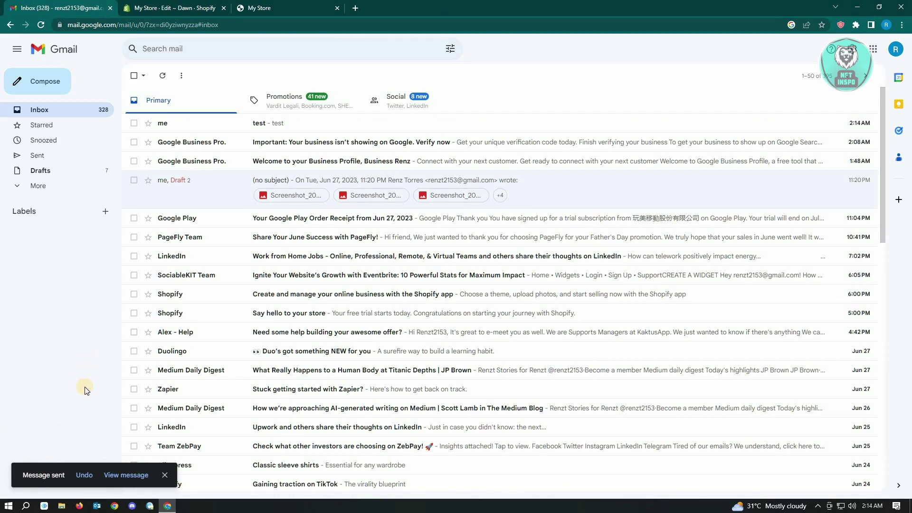
{"action": "left_click", "coordinate": [84, 479]}
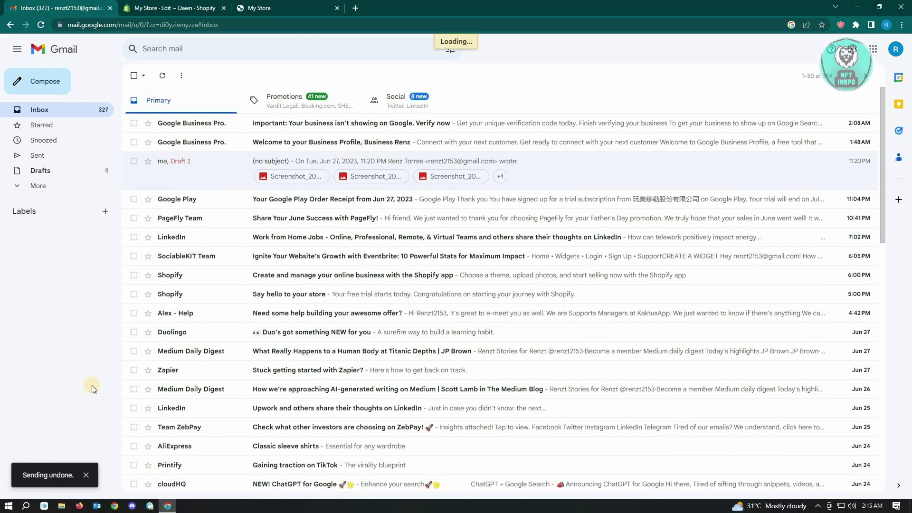